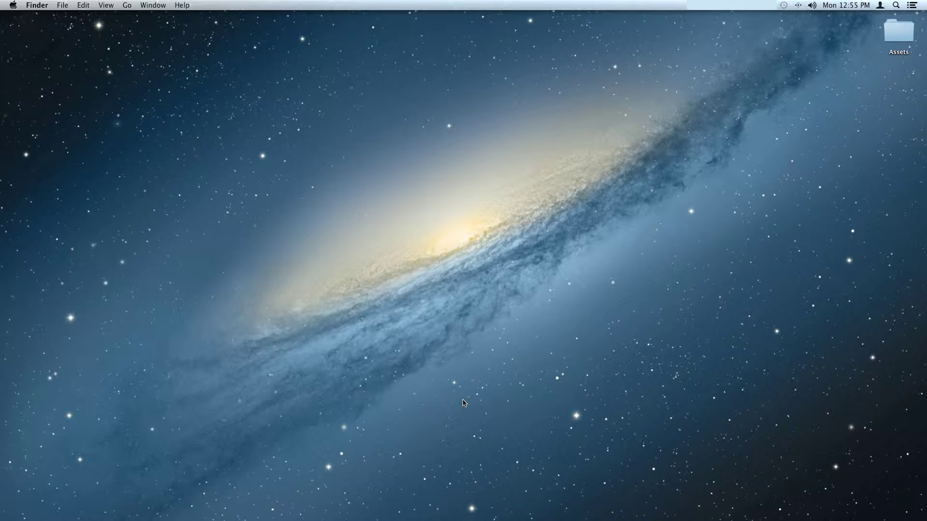
Launch Touch Creator to a new project with Scene 1 and open the desktop Assets folder
mouse_move(444, 505)
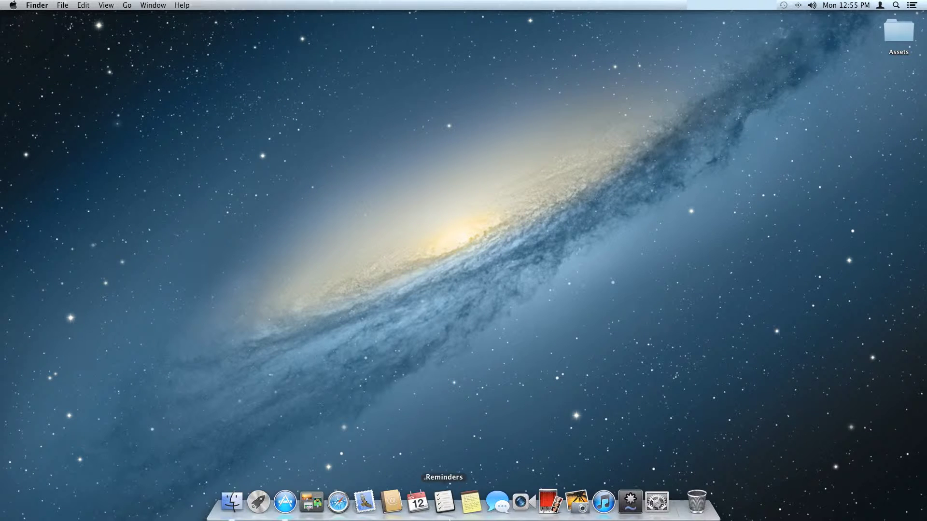
left_click(629, 503)
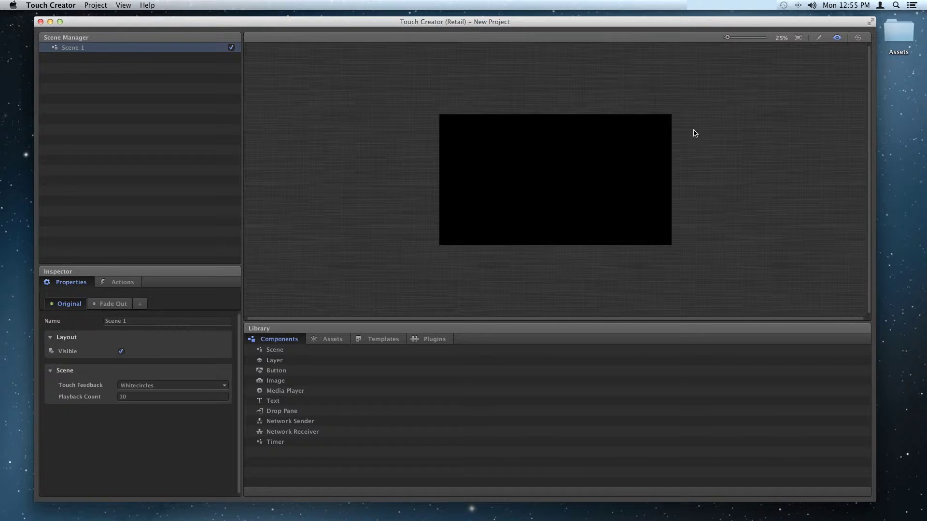
double_click(894, 44)
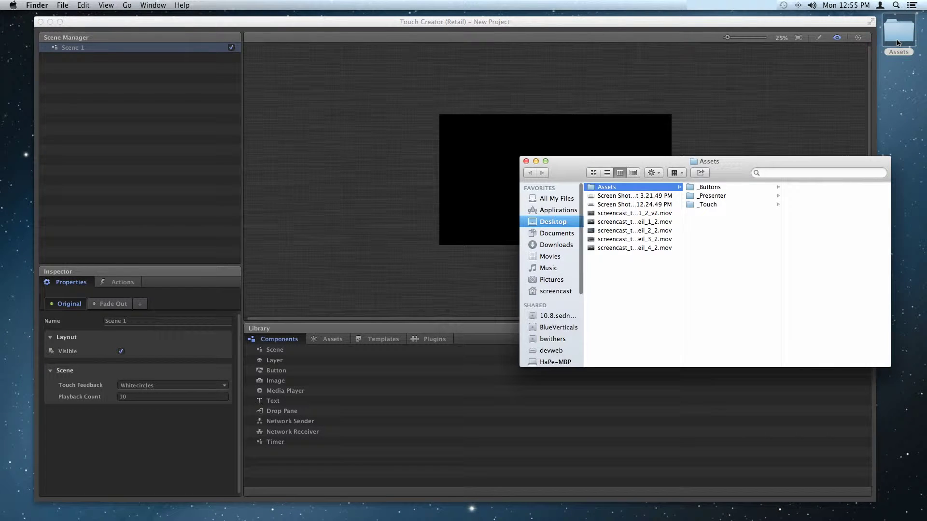
Browse the _Presenter and _Touch subfolders, then import the whole Assets folder into the project
key("Down")
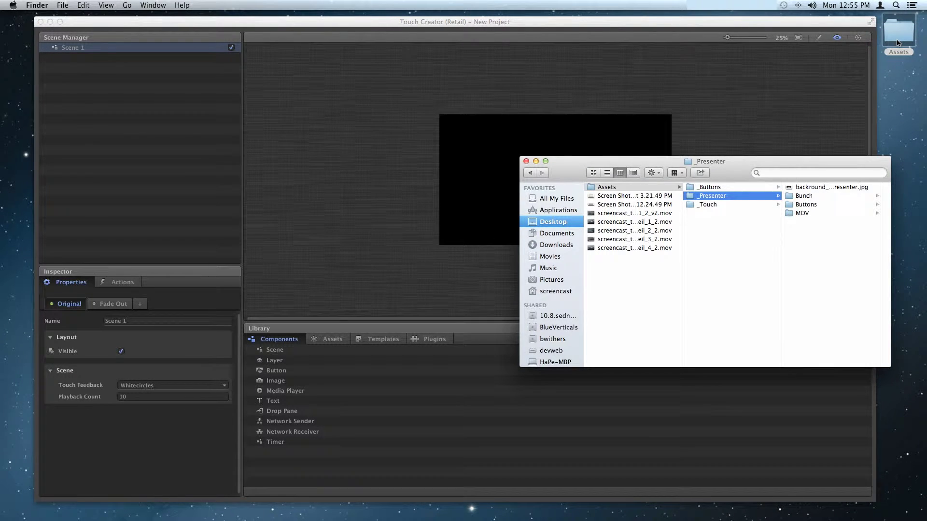
key("Down")
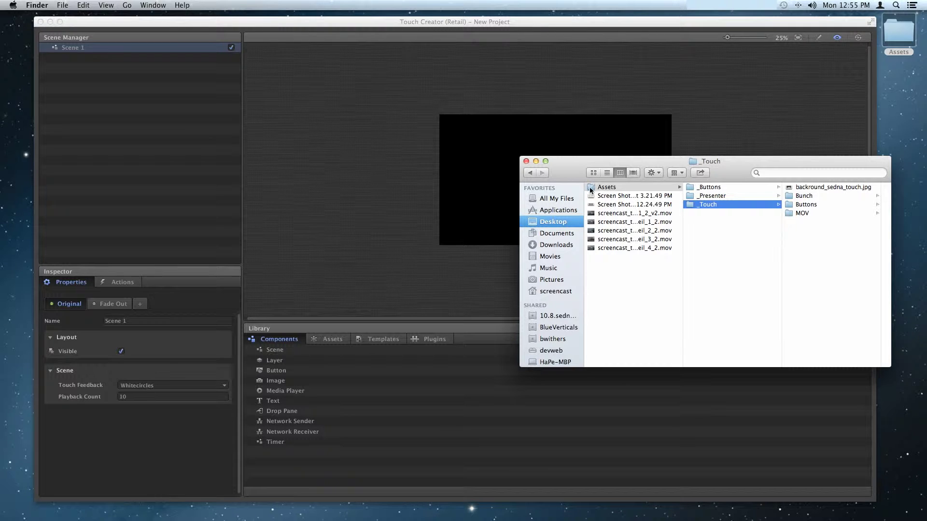
mouse_move(590, 190)
left_mouse_down()
mouse_move(526, 207)
mouse_move(360, 149)
left_mouse_up()
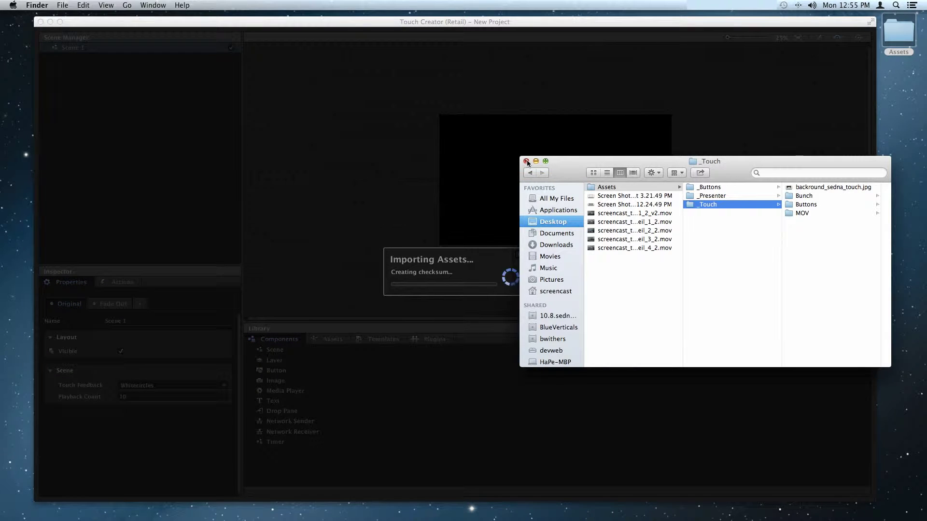
Close the Finder window and dismiss the finished import dialog
left_click(527, 161)
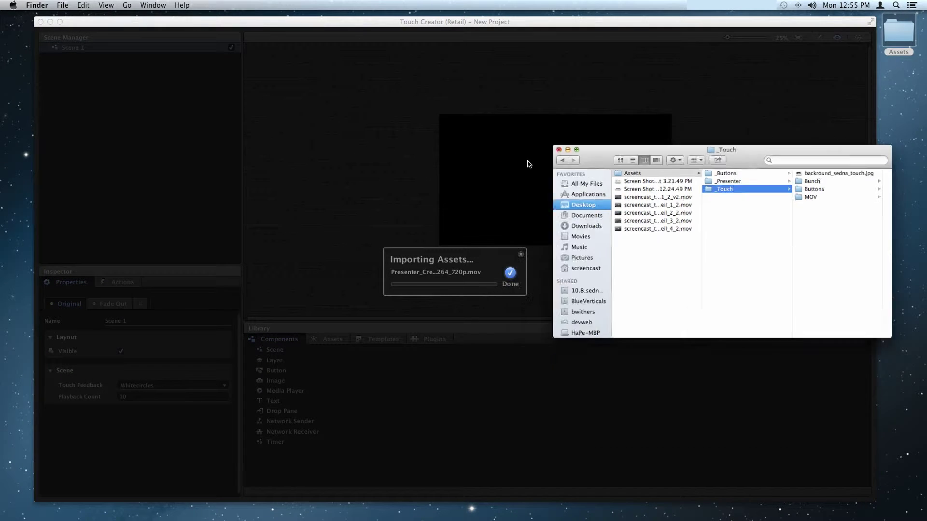
key("super+w")
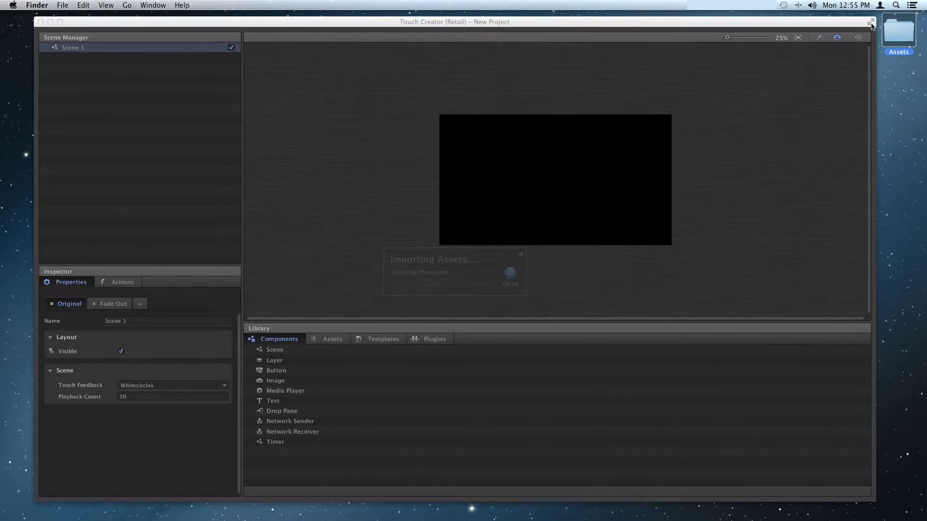
left_click(821, 58)
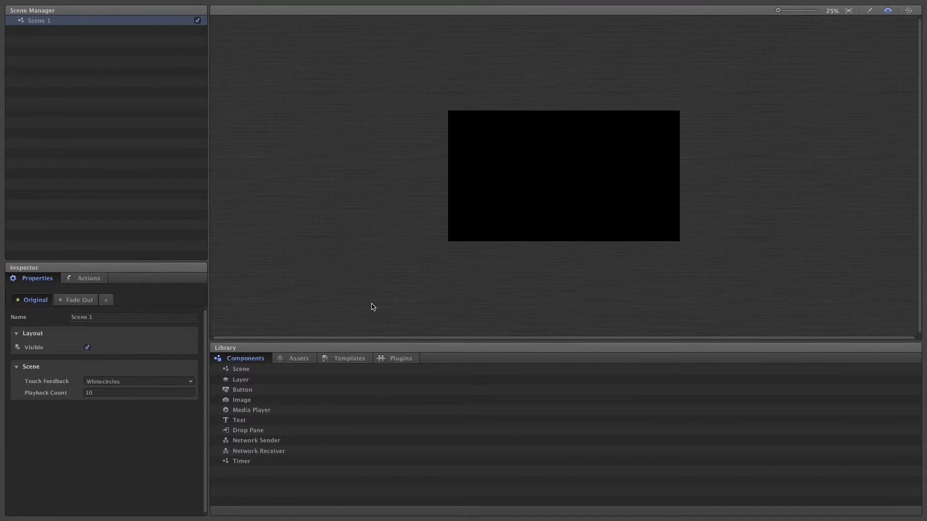
left_click(297, 358)
left_click(234, 365)
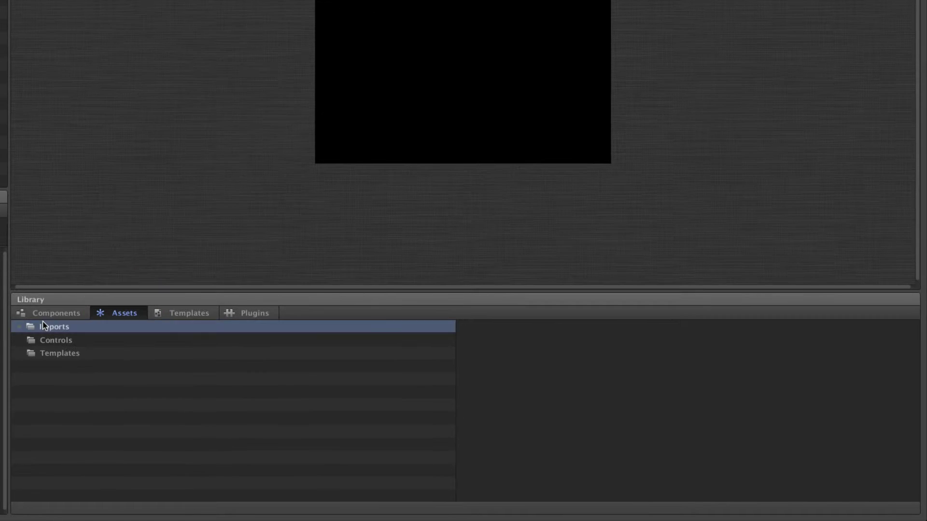
left_click(19, 327)
left_click(24, 341)
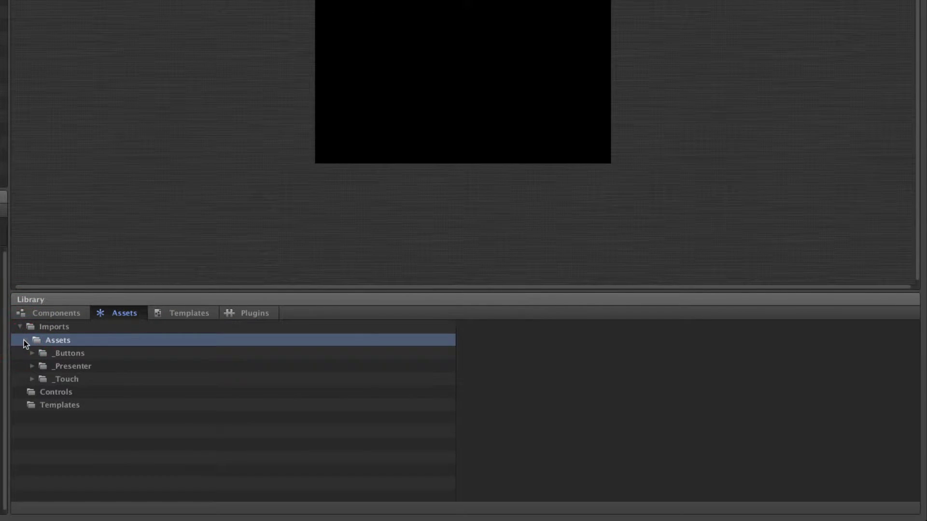
left_click(54, 354)
left_click(58, 366)
left_click(56, 381)
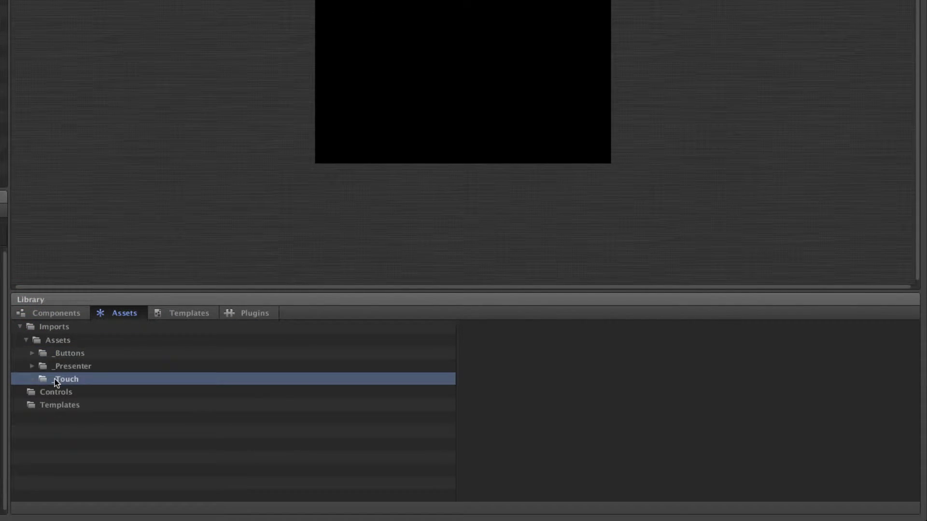
left_click(32, 379)
left_click(50, 418)
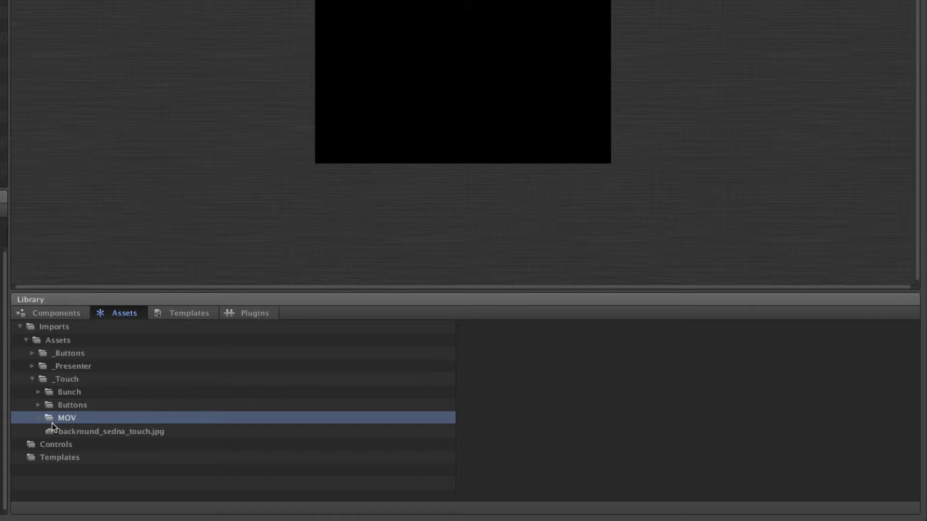
left_click(48, 353)
left_click(56, 315)
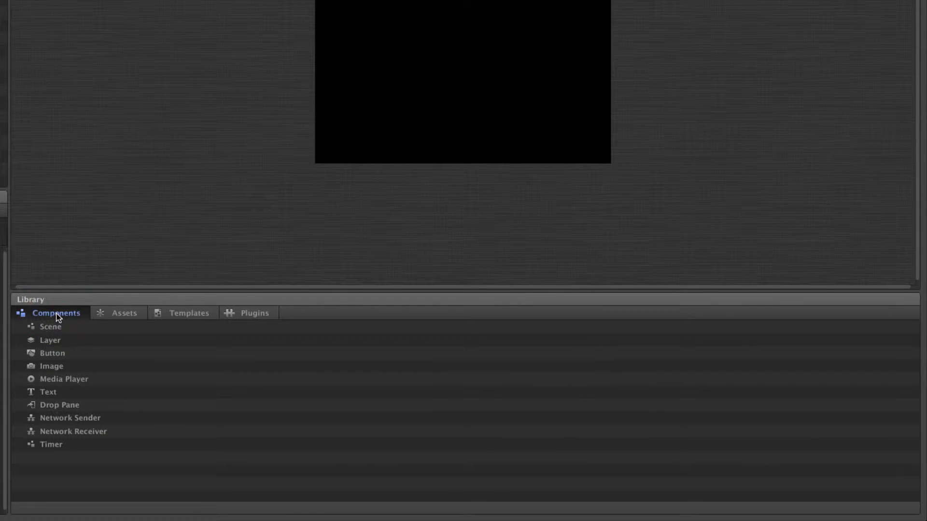
left_click_drag(52, 327, 57, 454)
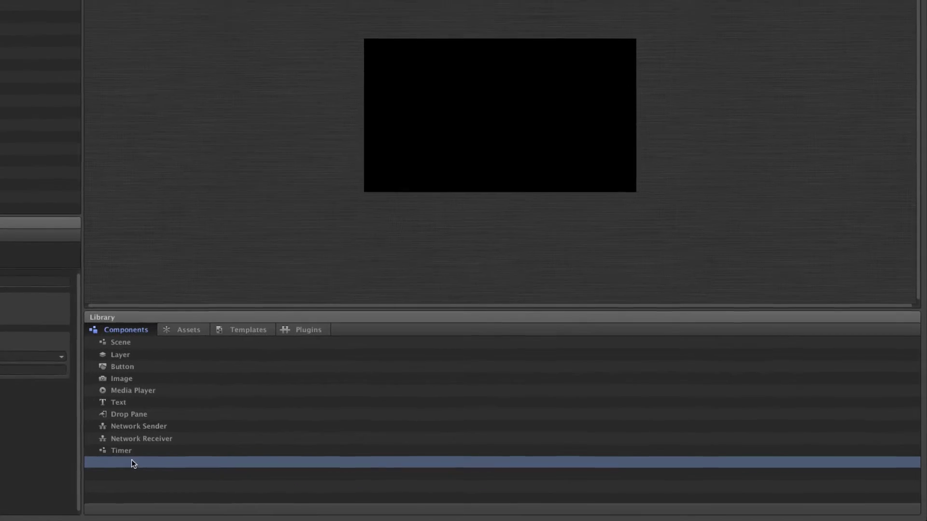
left_click(71, 21)
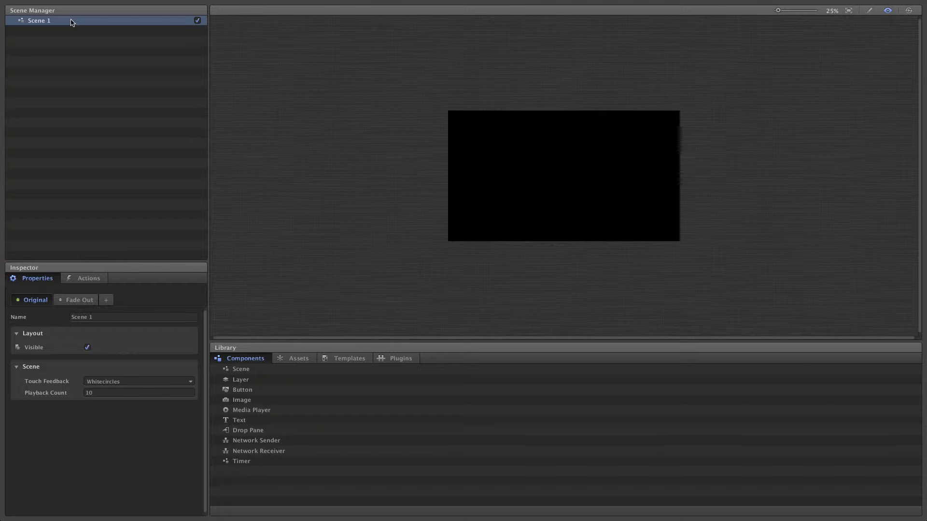
Add a new layer to Scene 1 and rename it Layer Touch
left_click(231, 381)
left_click_drag(231, 383, 539, 187)
left_click(133, 317)
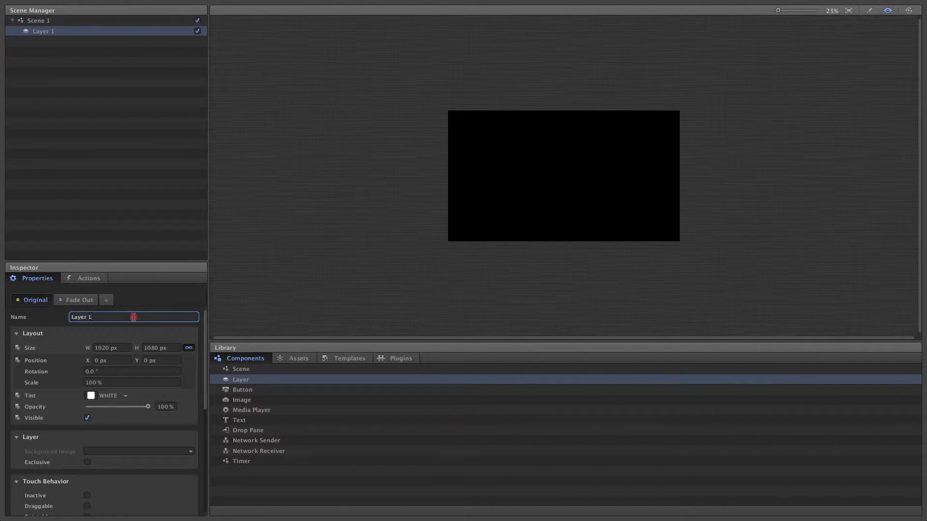
key("BackSpace")
type("Touch")
left_click(111, 450)
Set Layer Touch's background image to backround_sedna_touch.jpg
left_click(110, 451)
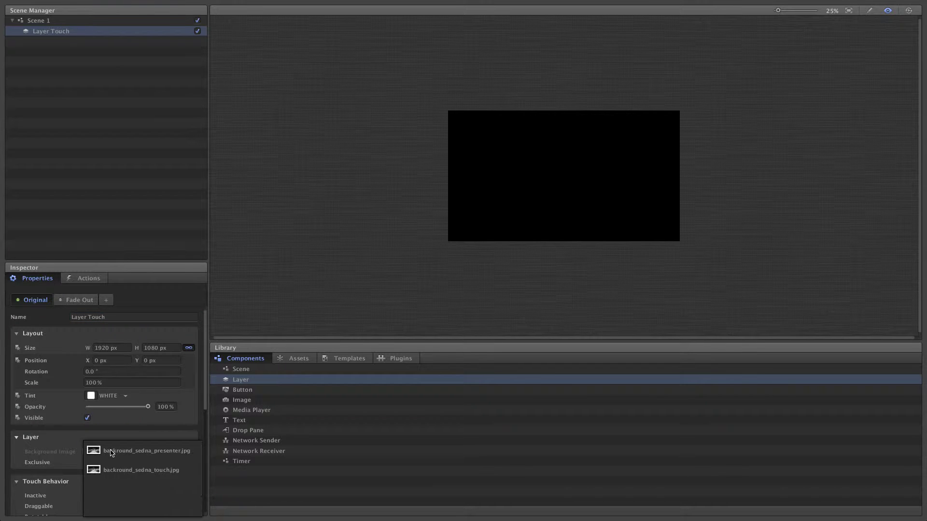
left_click(124, 470)
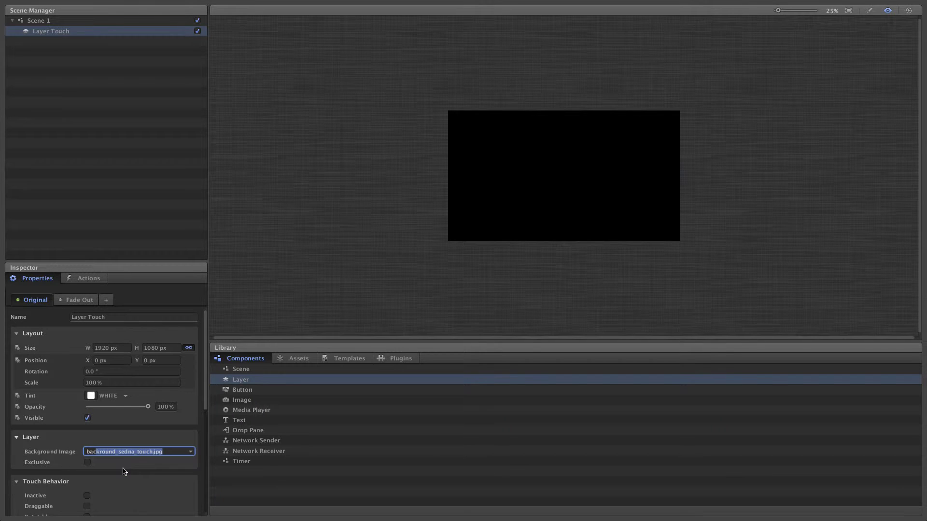
left_click(62, 31)
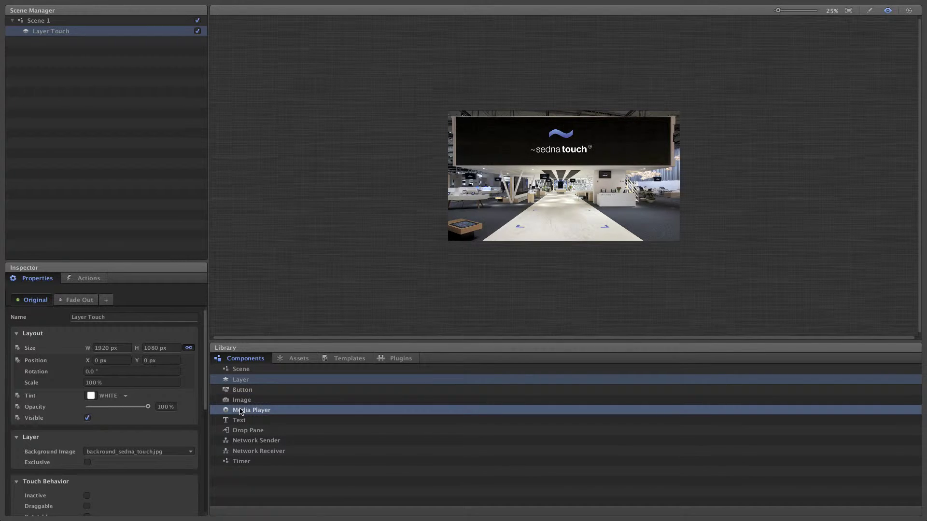
Fit the scene in view and place a Media Player on Layer Touch at X 384 px
left_click(848, 11)
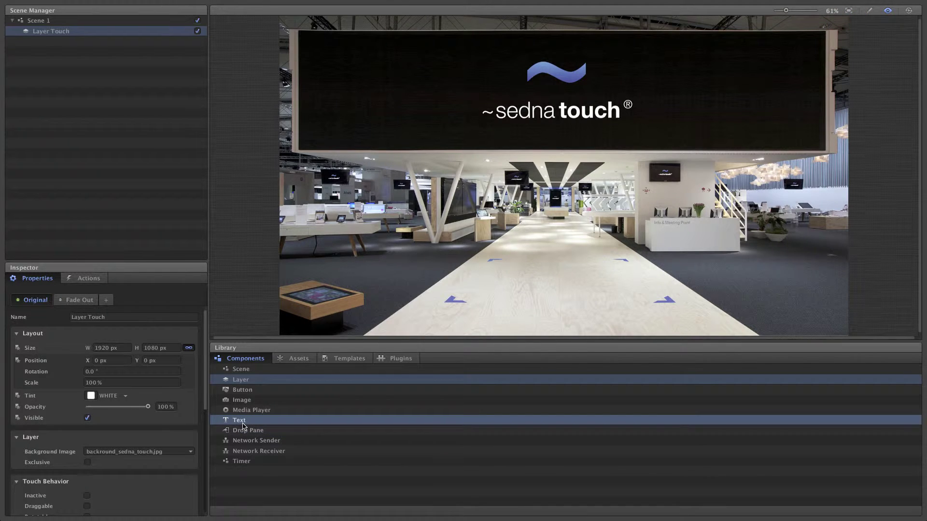
left_click_drag(251, 409, 402, 94)
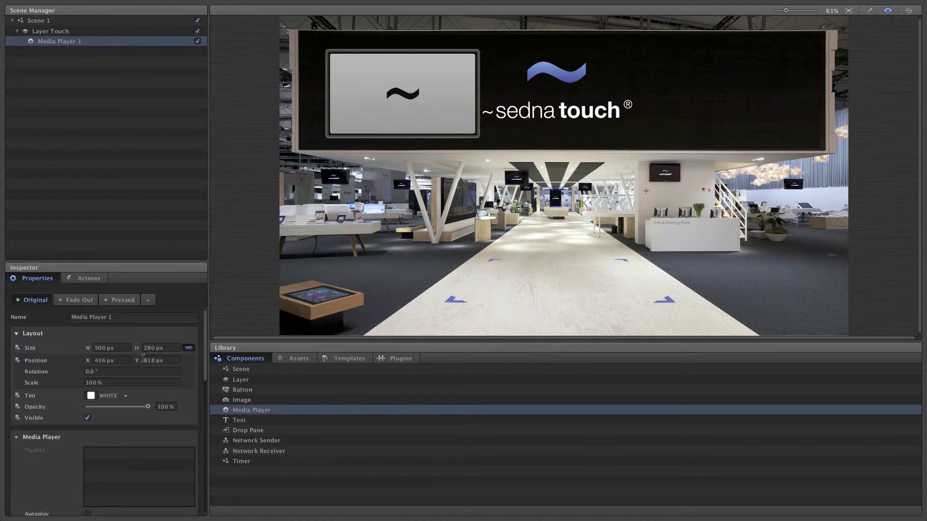
left_click_drag(117, 359, 205, 448)
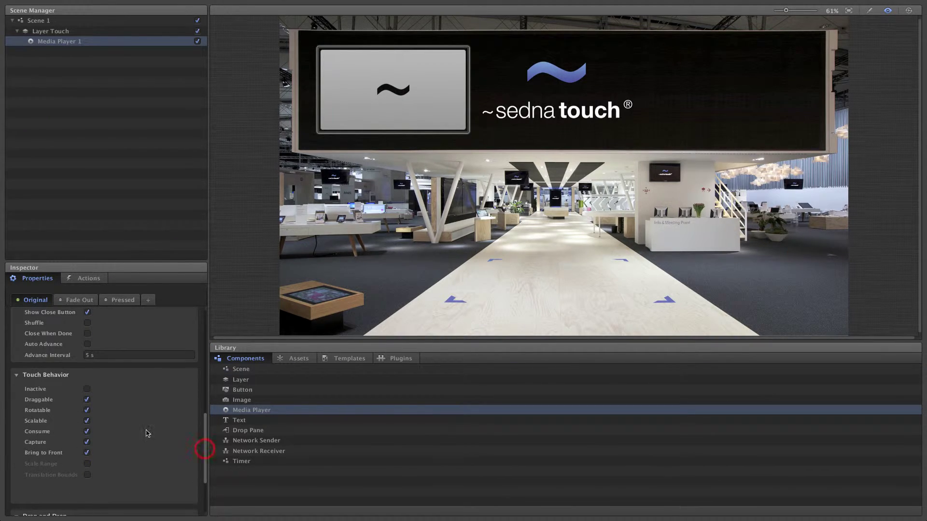
Switch off Draggable for Media Player 1 and test touching it on the canvas
left_click(87, 400)
left_click_drag(369, 94, 379, 90)
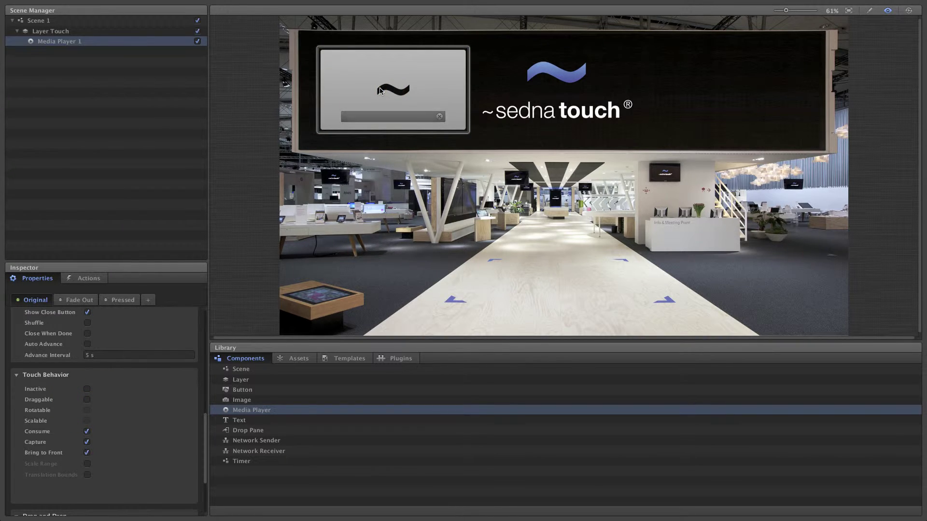
left_click_drag(207, 411, 205, 352)
Add 110816_s_Touch Layout_360p_H264.mov from the MOV assets to Media Player 1's playlist
left_click(292, 358)
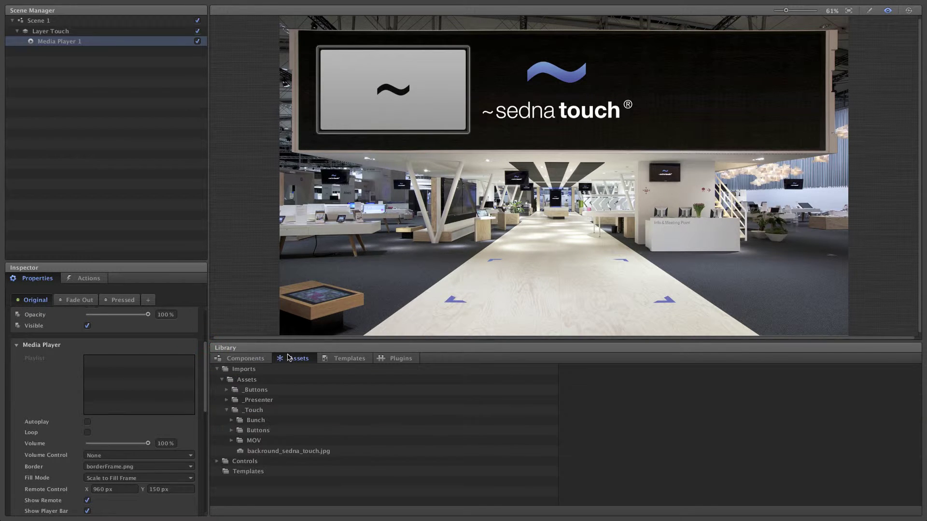
left_click(230, 440)
left_click_drag(259, 451, 158, 363)
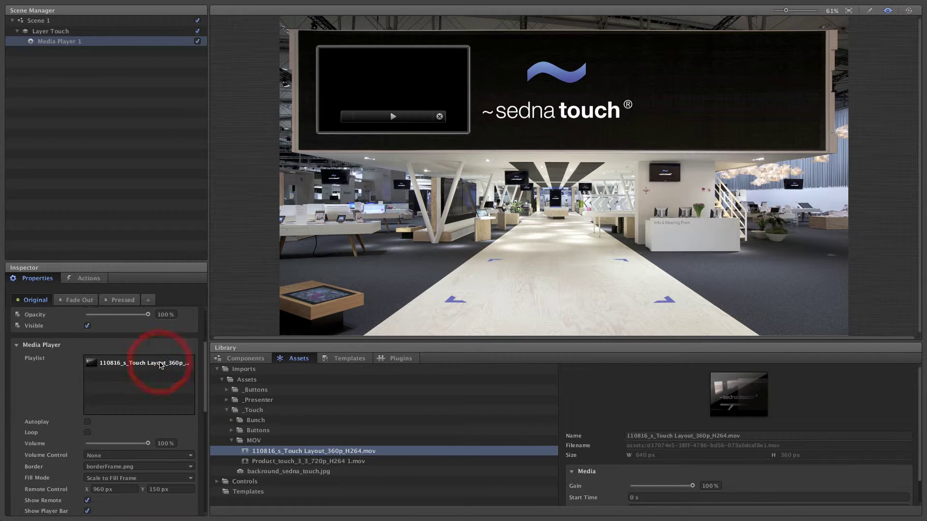
Play and pause the first video in preview, then set Media Player 1's volume to 80 %
left_click(392, 118)
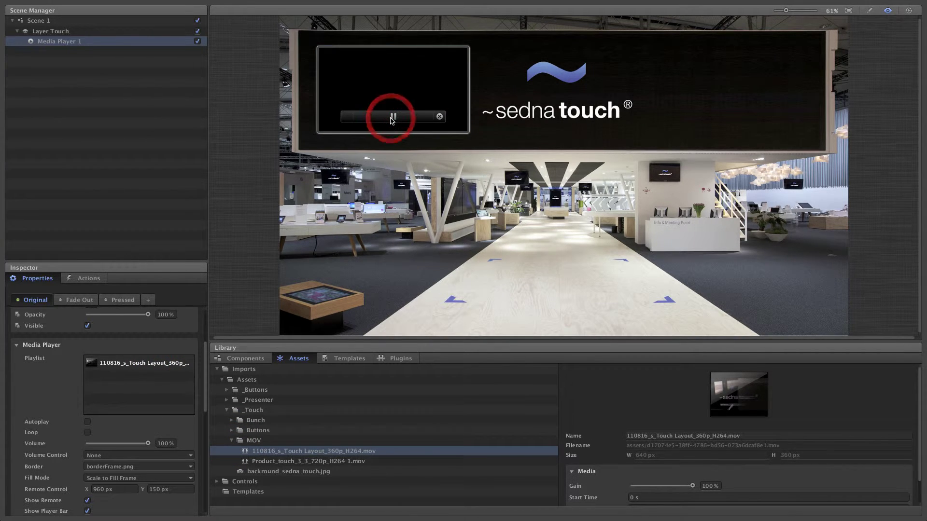
left_click(393, 117)
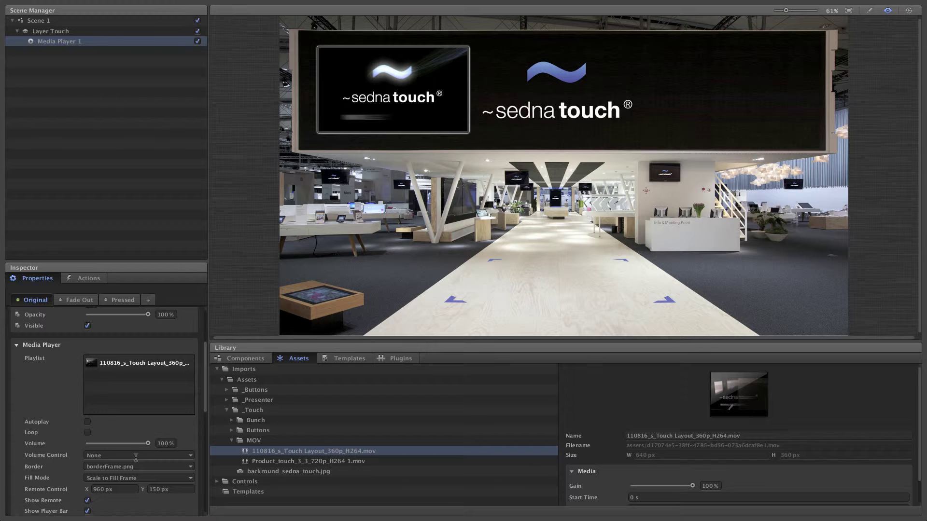
left_click(173, 443)
key("Return")
left_click(393, 115)
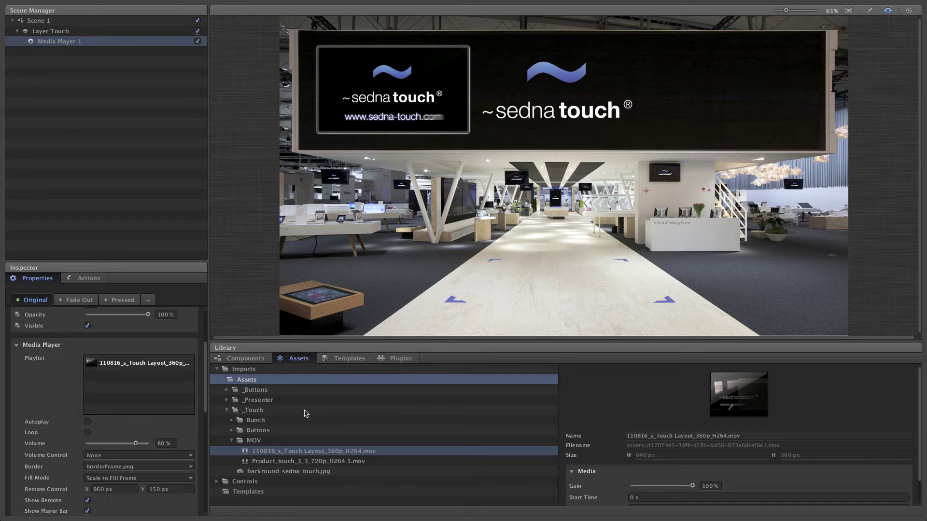
Drag Product_touch_3_3_720p_H264 1.mov onto the stage to create Media Player 2
left_click(272, 461)
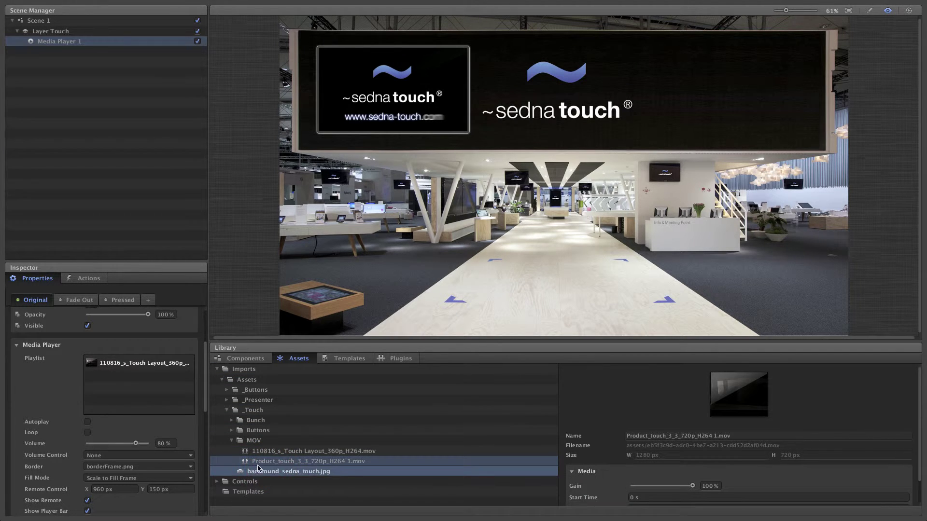
left_click_drag(259, 464, 737, 99)
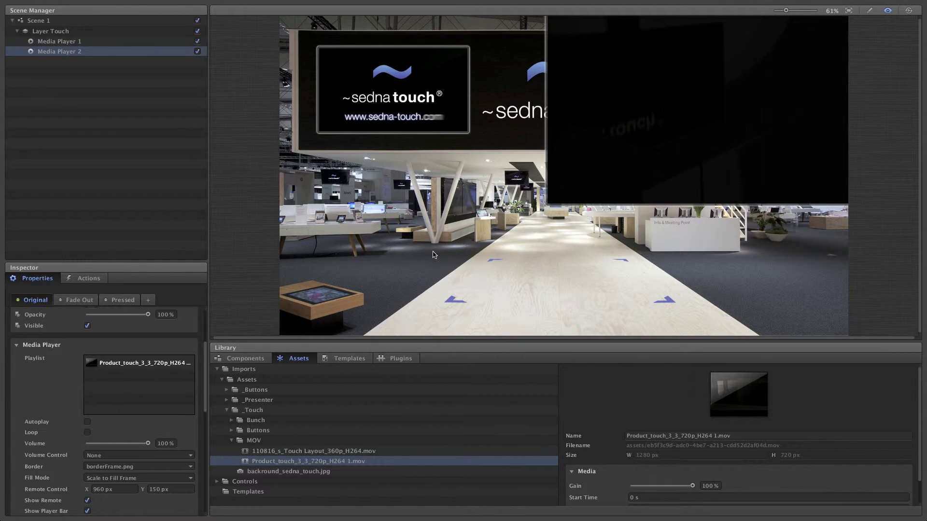
left_click_drag(206, 365, 204, 304)
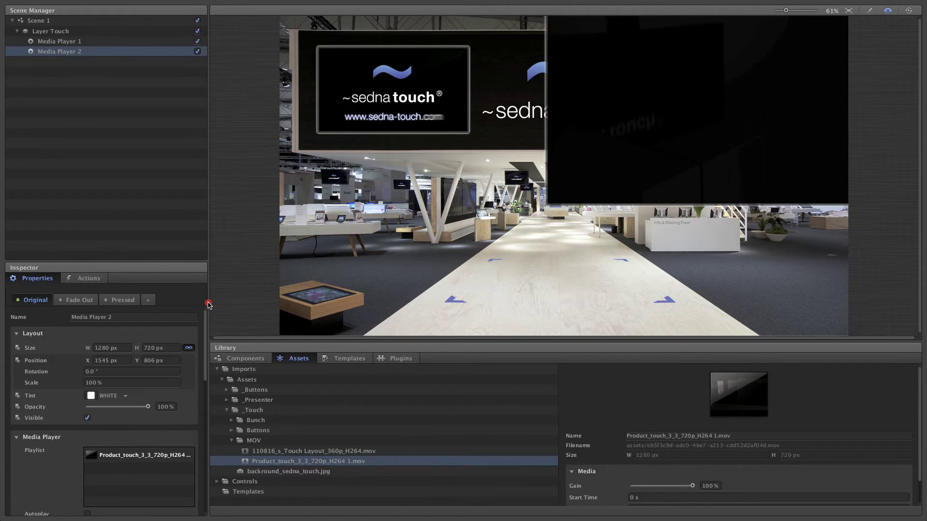
Reduce Media Player 2's width stepwise through 795, 790 and 654 to 546 px
left_click(128, 348)
type("795")
key("Return")
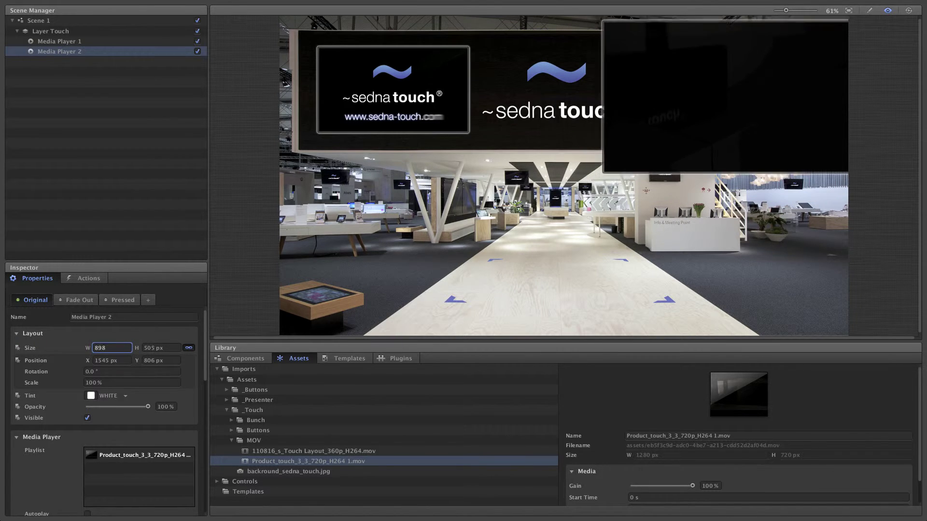
key("BackSpace")
type("0")
key("Return")
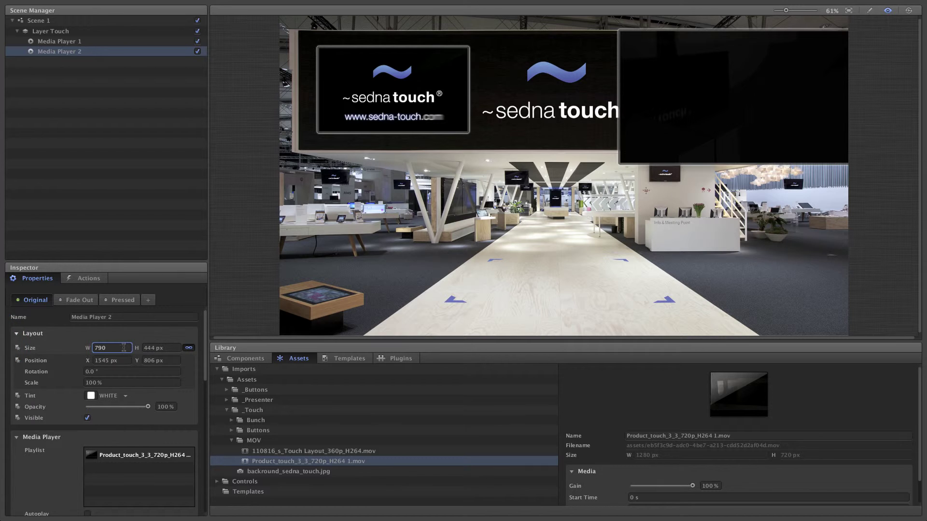
key("BackSpace")
key("BackSpace")
key("BackSpace")
type("654")
key("Return")
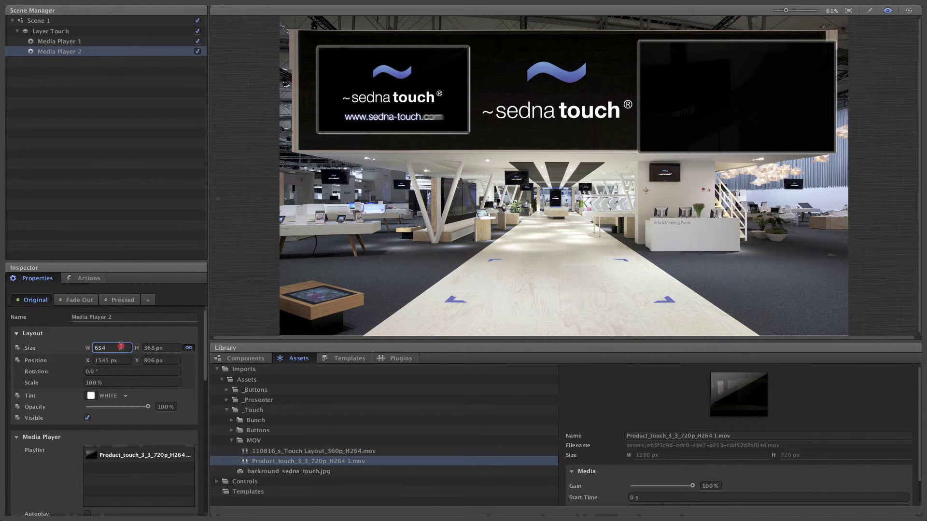
key("BackSpace")
key("BackSpace")
key("BackSpace")
type("546")
key("Return")
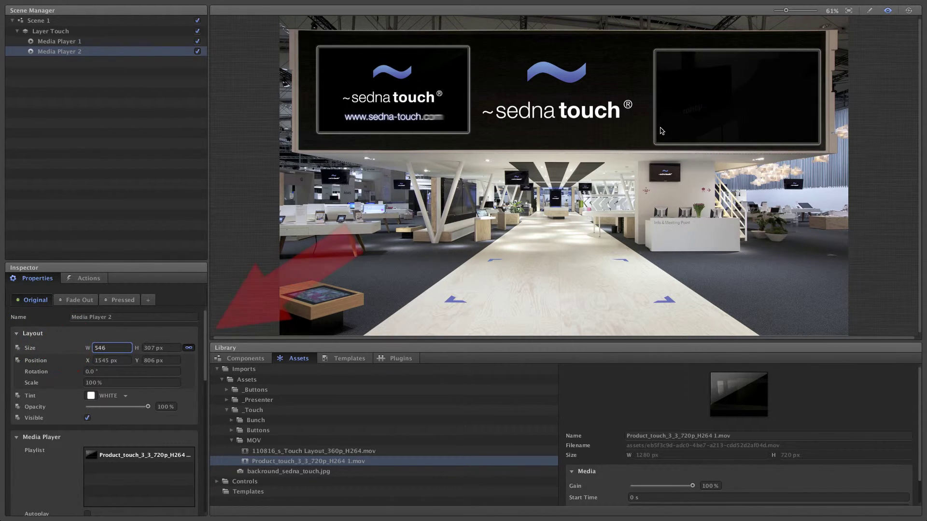
In edit mode, fit Media Player 2 onto the banner's right screen, then play it in preview
left_click(869, 10)
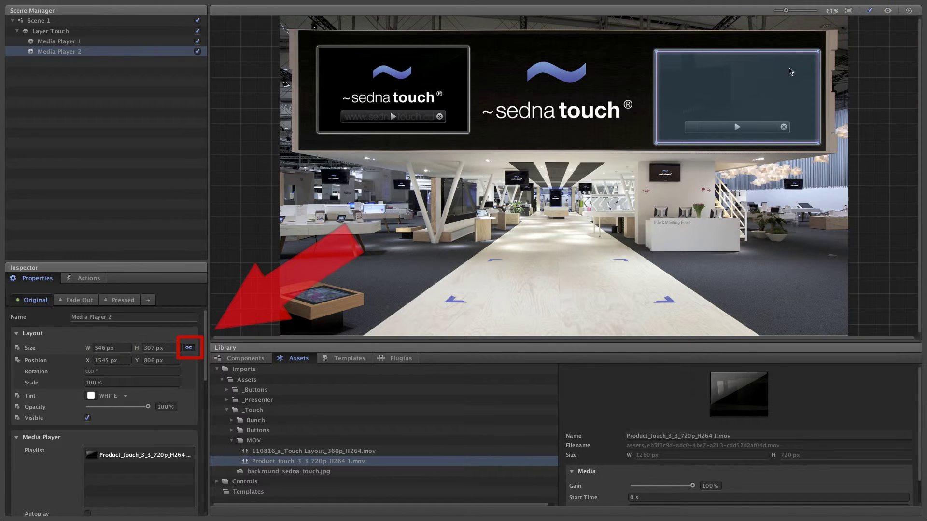
left_click_drag(764, 83, 759, 76)
left_click_drag(810, 47, 788, 73)
left_click(788, 73)
left_click(887, 10)
left_click(734, 119)
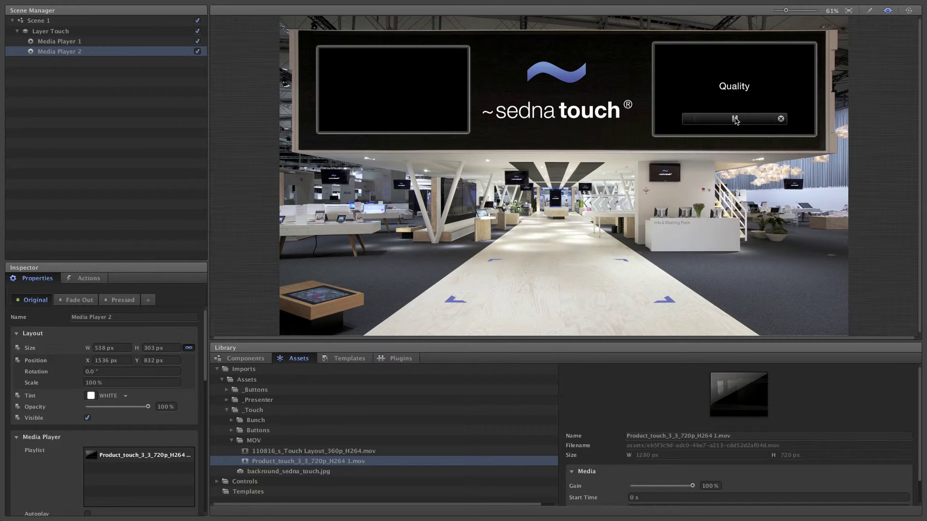
Drag the three Bunch photos on stage as a slideshow player, set width 400, and advance it
left_click(232, 421)
left_click_drag(250, 431, 555, 221)
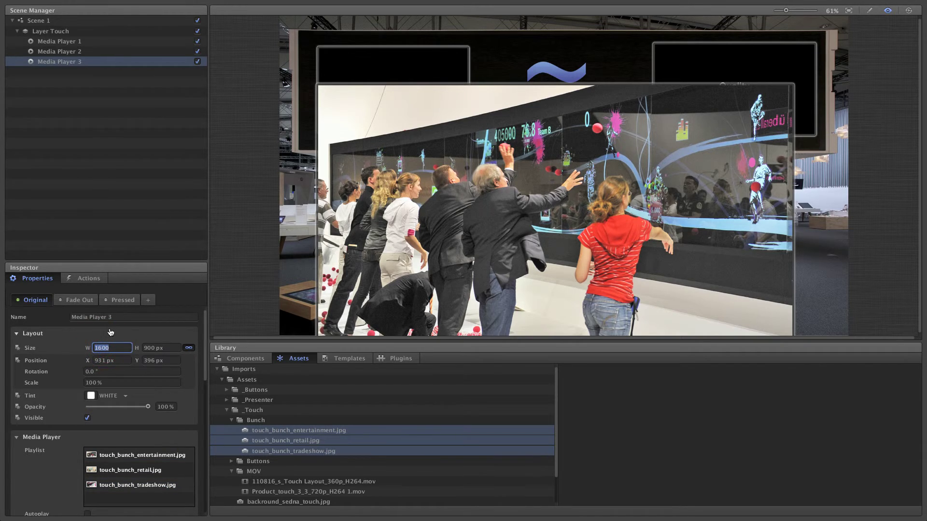
type("400")
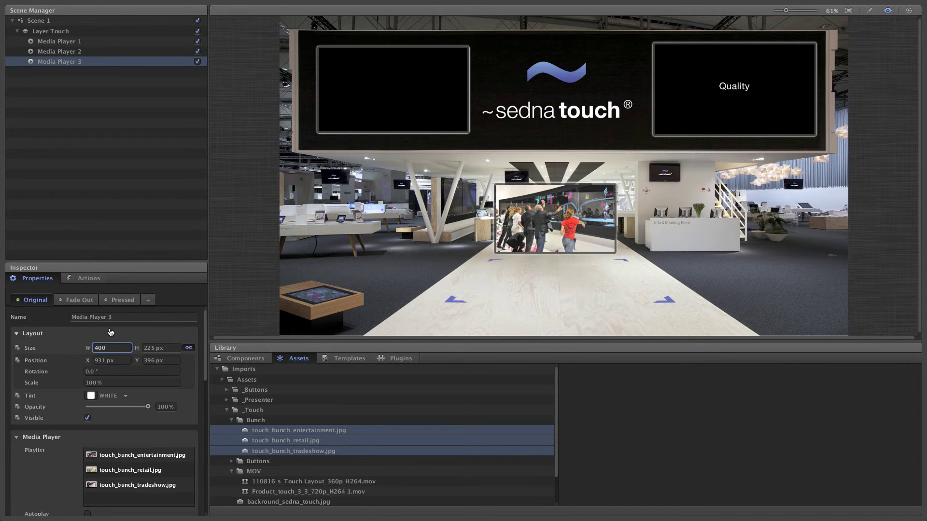
left_click(516, 198)
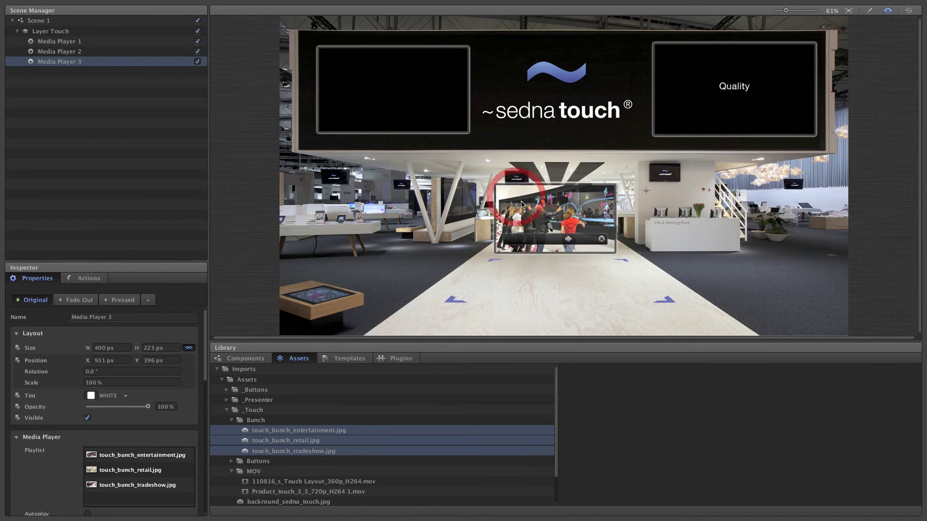
left_click(569, 240)
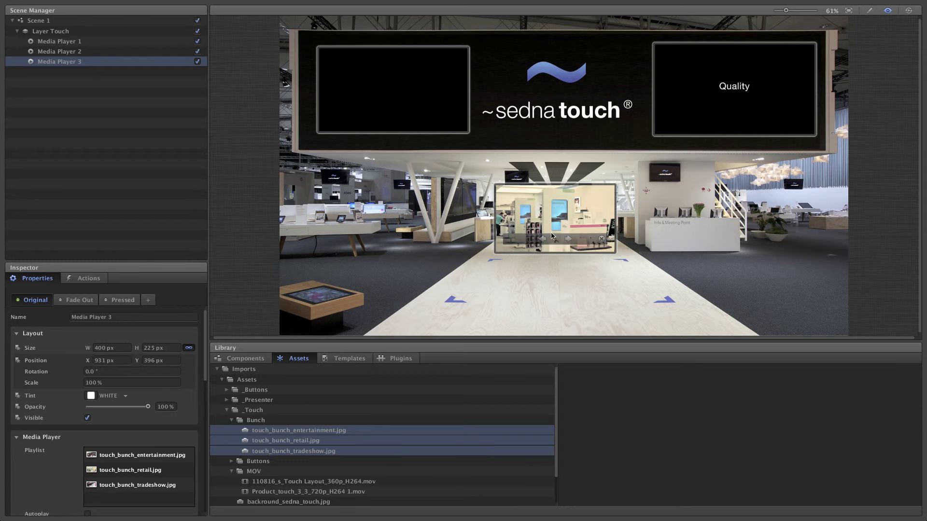
Rotate and enlarge the slideshow player, advance its photo, and start both videos playing
right_click(533, 208)
mouse_move(533, 208)
left_mouse_down()
mouse_move(495, 227)
mouse_move(531, 212)
left_mouse_up()
left_click(548, 260)
left_click(395, 104)
left_click(392, 117)
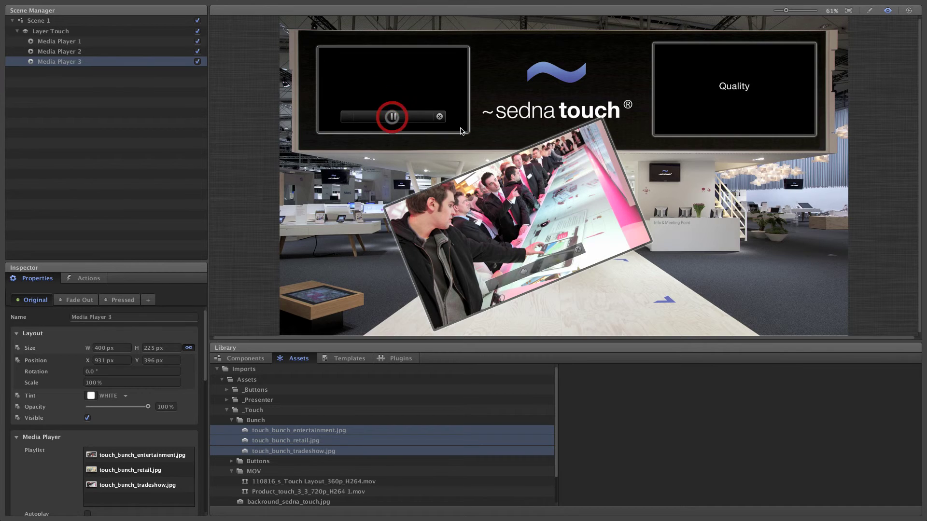
left_click(707, 84)
left_click(682, 100)
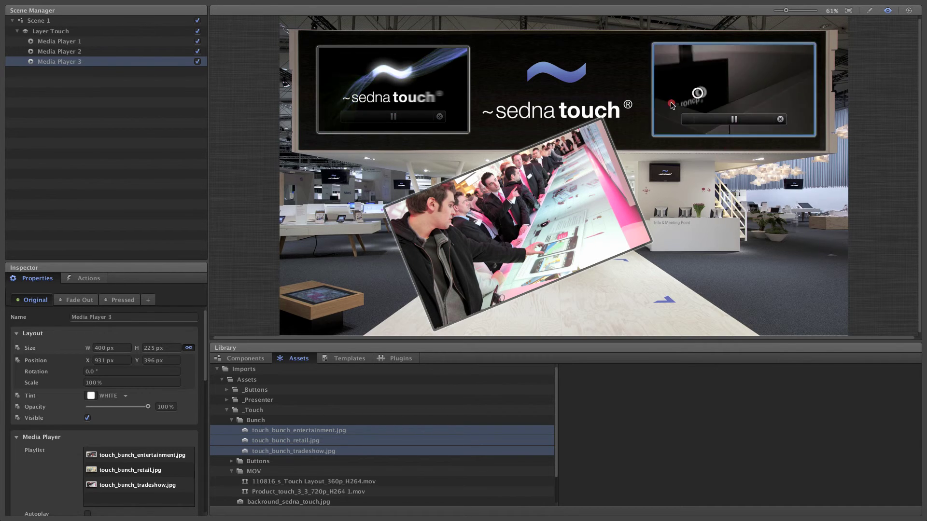
Rotate and enlarge Media Player 2 and the photo player, then toggle preview to reset everything
right_click(691, 133)
mouse_move(637, 140)
left_mouse_down()
mouse_move(631, 130)
mouse_move(648, 117)
mouse_move(679, 123)
mouse_move(682, 136)
left_mouse_up()
right_click(682, 136)
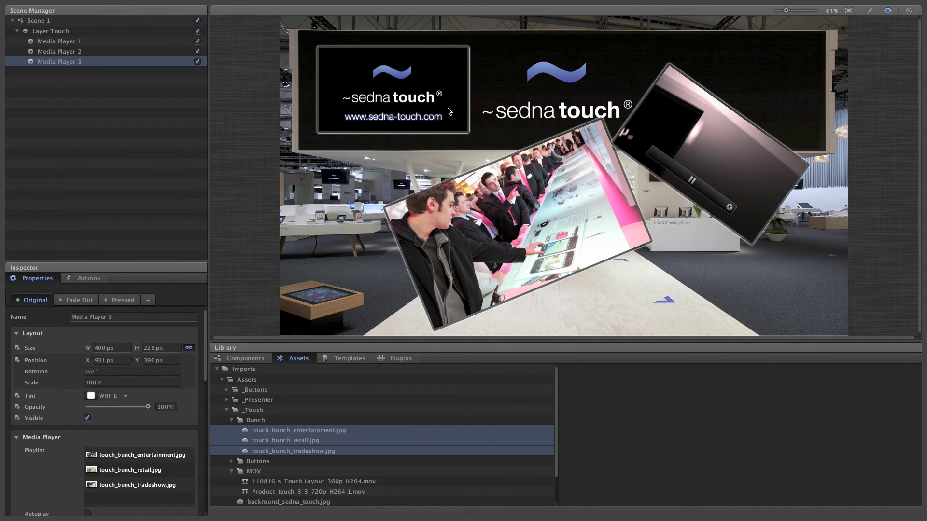
left_click_drag(521, 196, 539, 150)
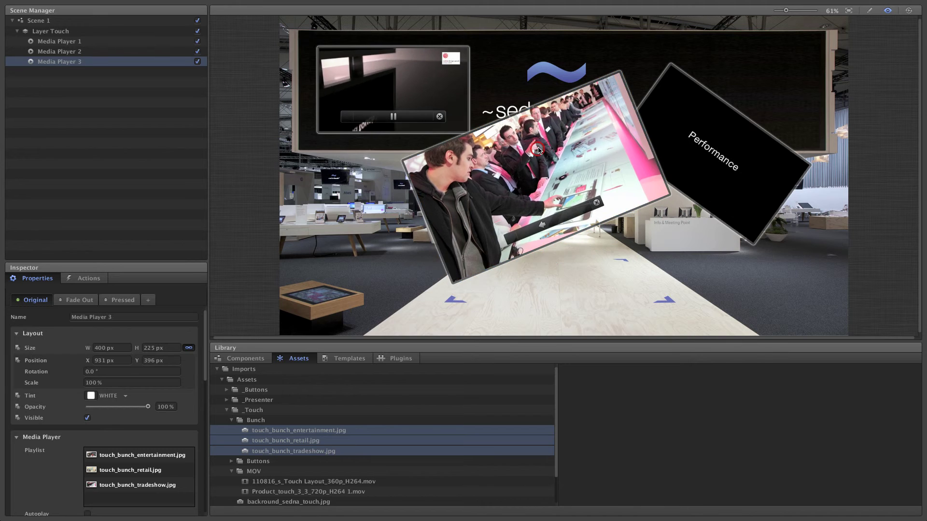
left_click(545, 222)
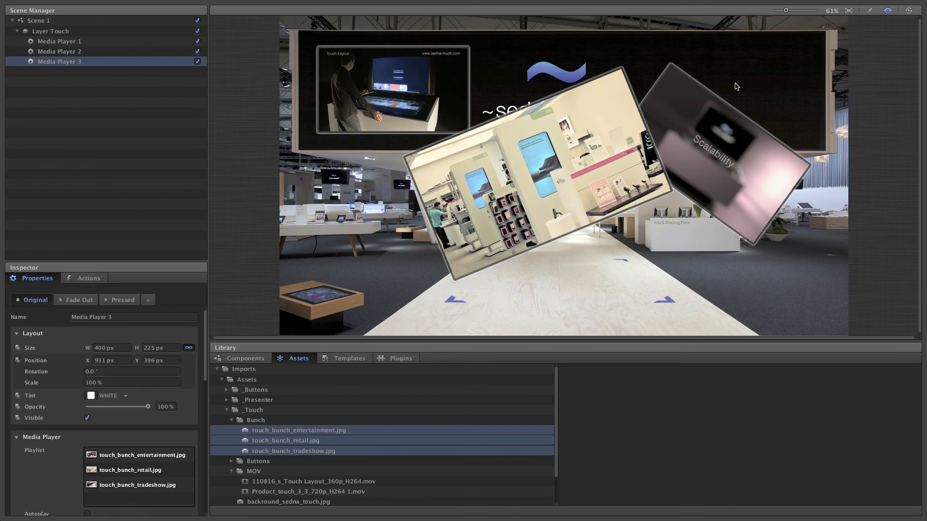
left_click(887, 10)
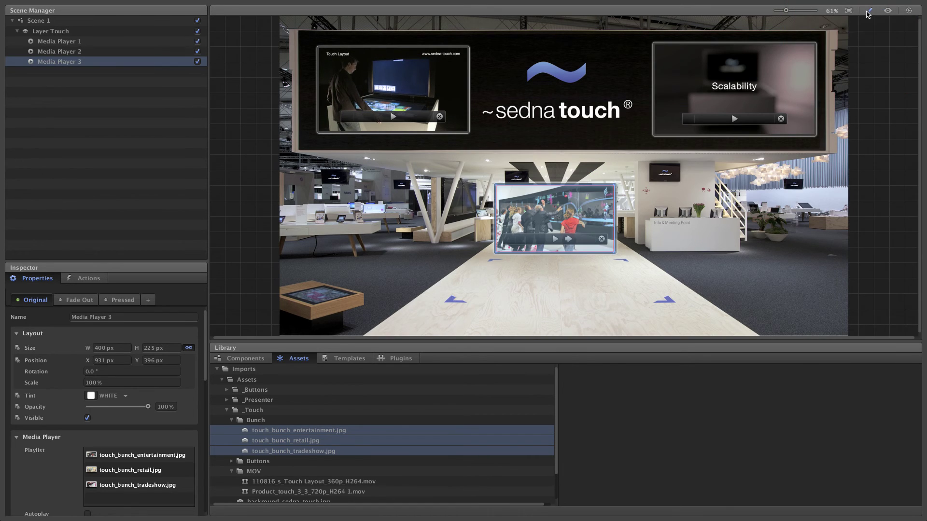
left_click(888, 10)
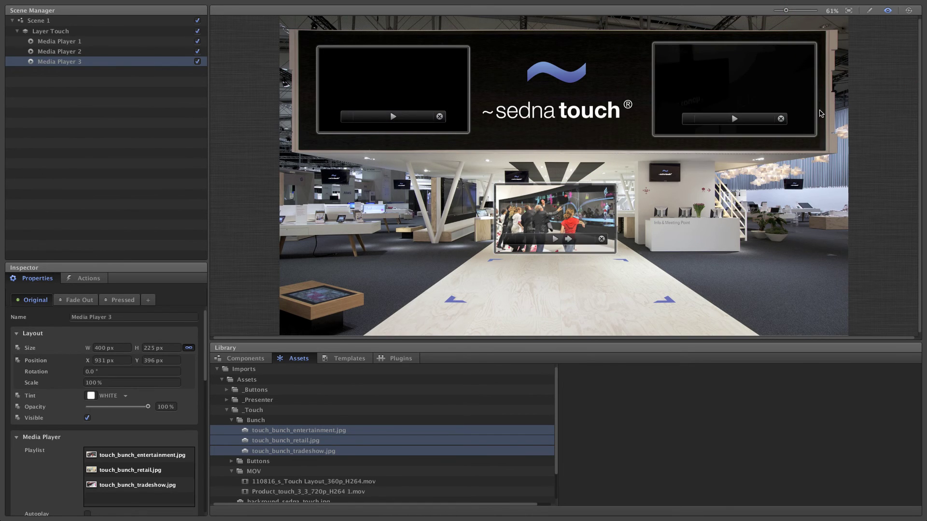